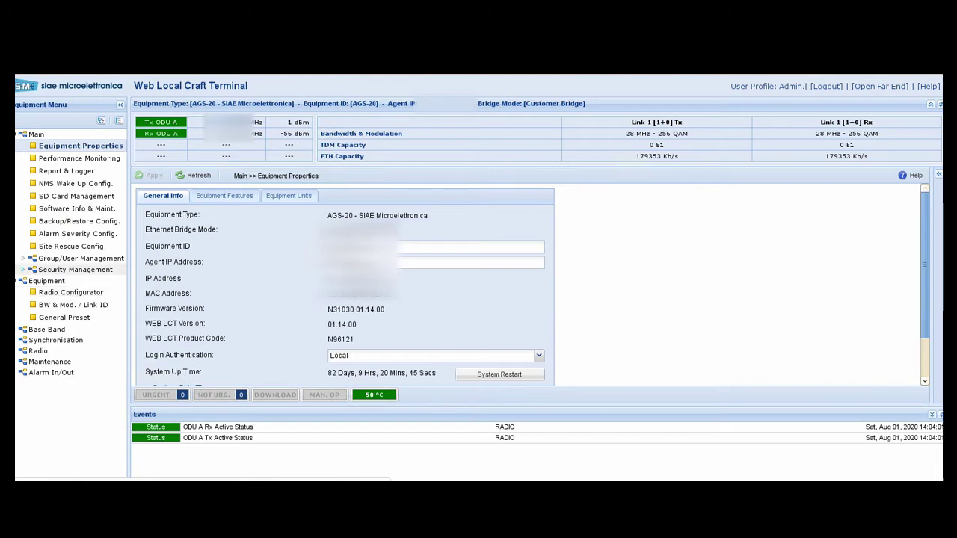
# - Open the Radio Configurator page from the Equipment section of the navigation
pyautogui.click(21, 281)
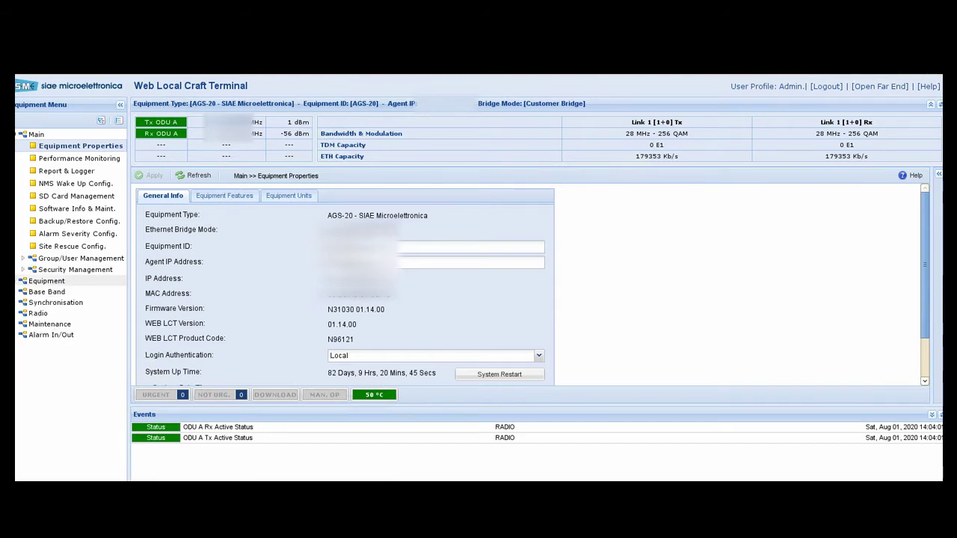
pyautogui.click(23, 281)
pyautogui.click(22, 281)
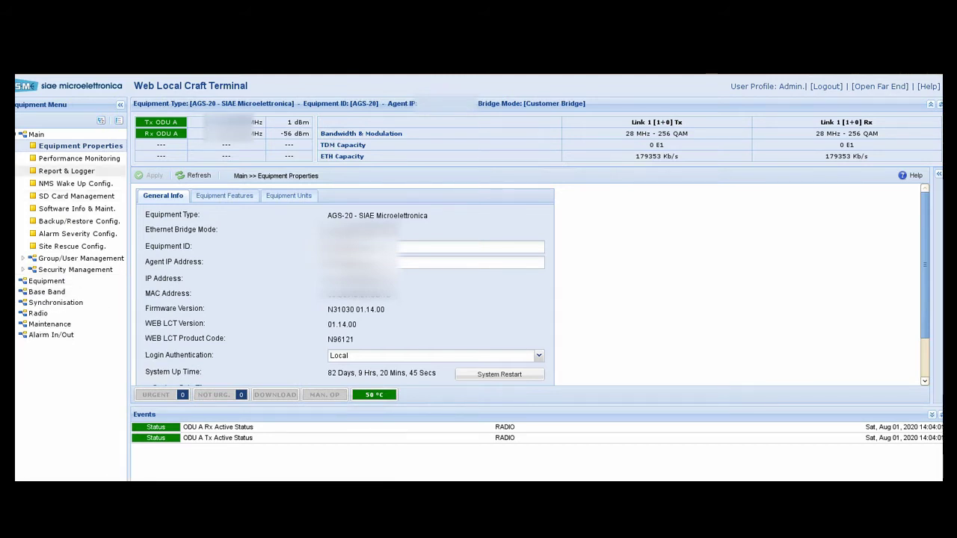
pyautogui.click(21, 134)
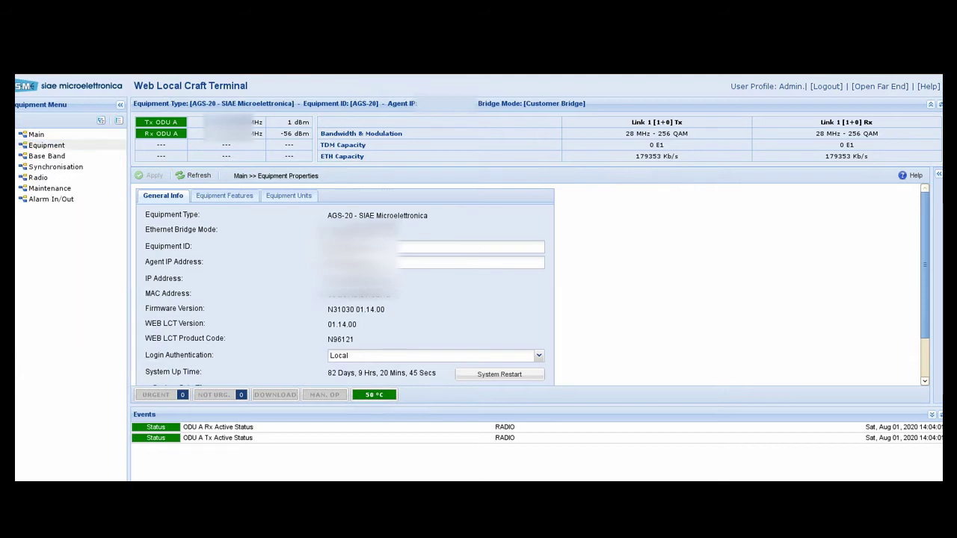
pyautogui.click(22, 145)
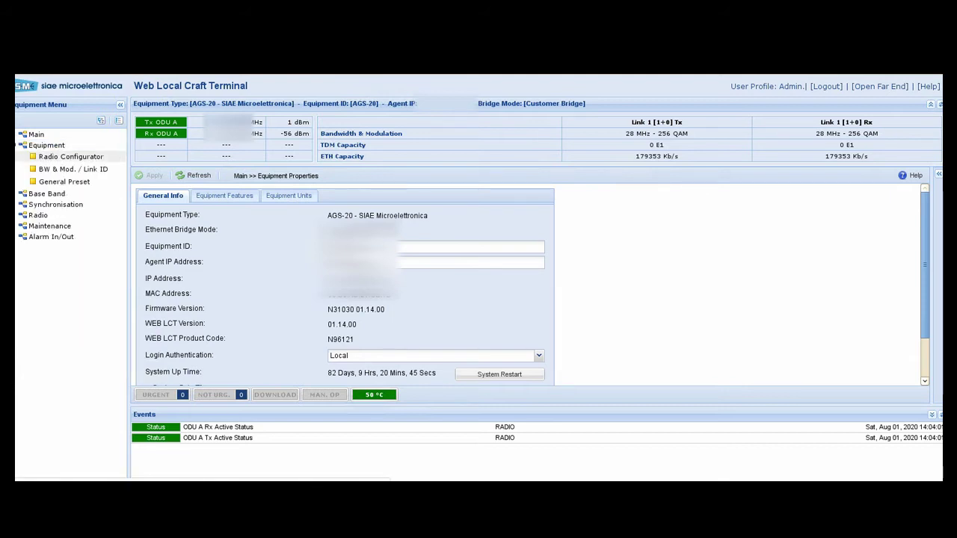
pyautogui.click(71, 157)
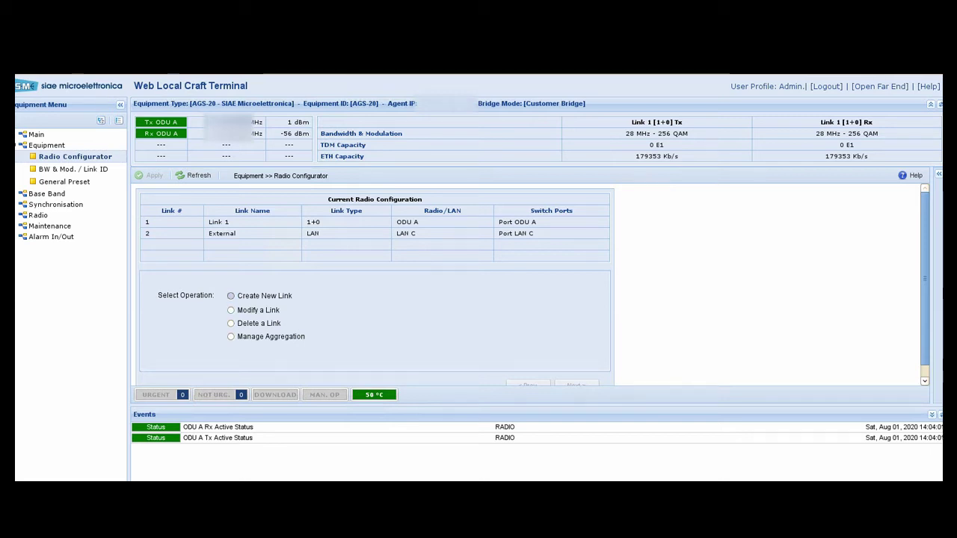
# - Create a new 1+0 link assigned to ODU B as Link 2
pyautogui.click(230, 295)
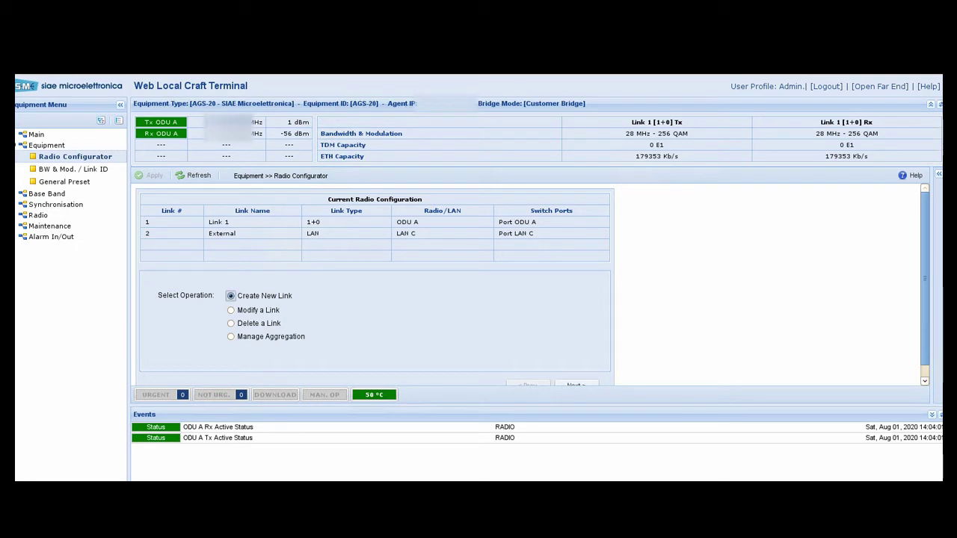
pyautogui.click(576, 385)
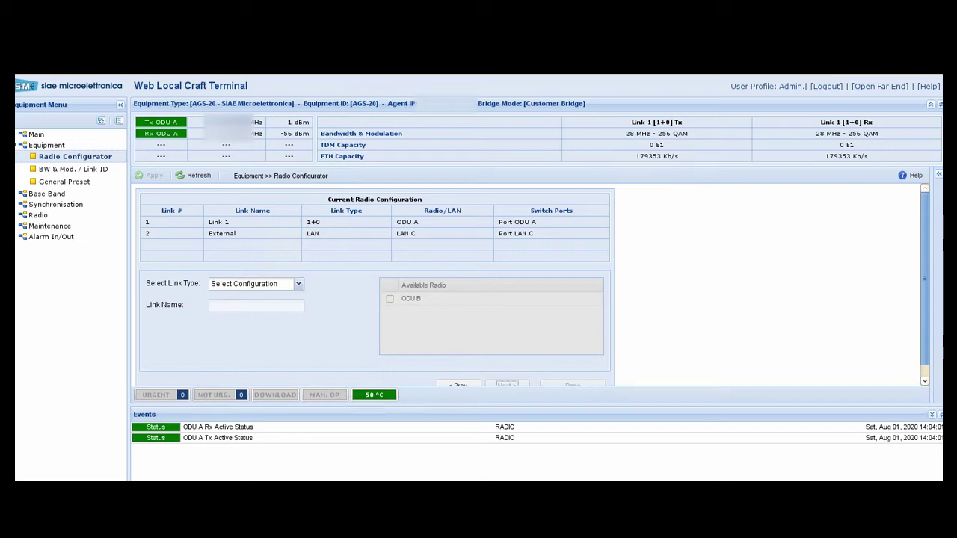
pyautogui.click(278, 283)
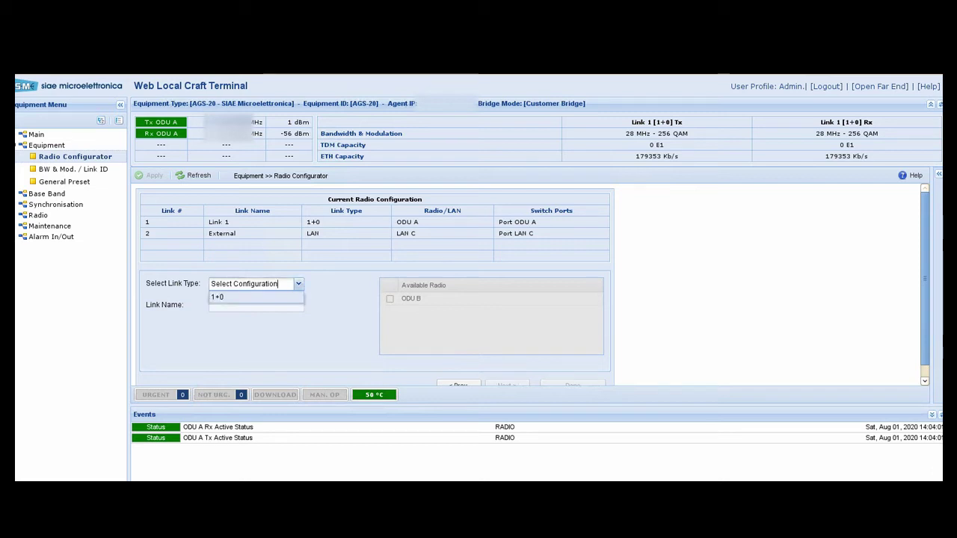
pyautogui.press('Down')
pyautogui.press('Return')
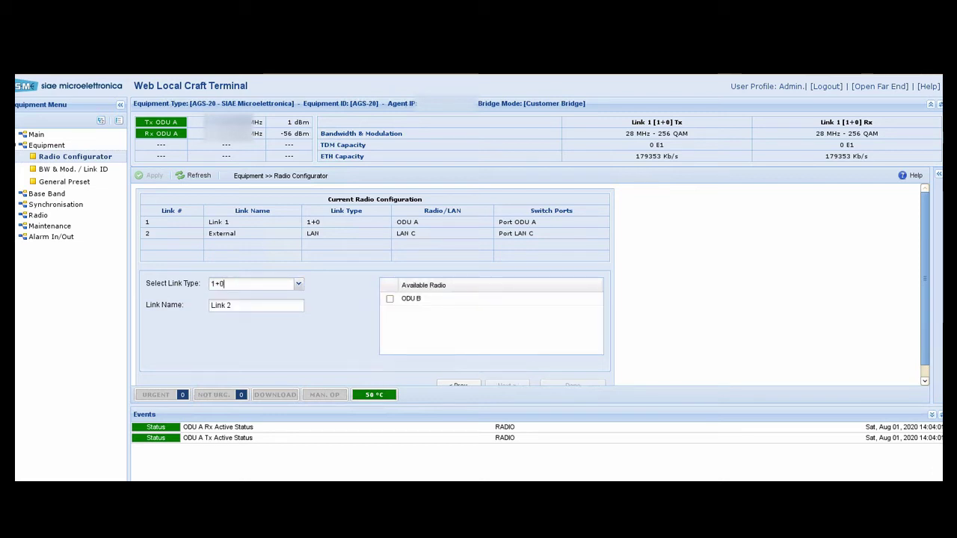
pyautogui.click(390, 298)
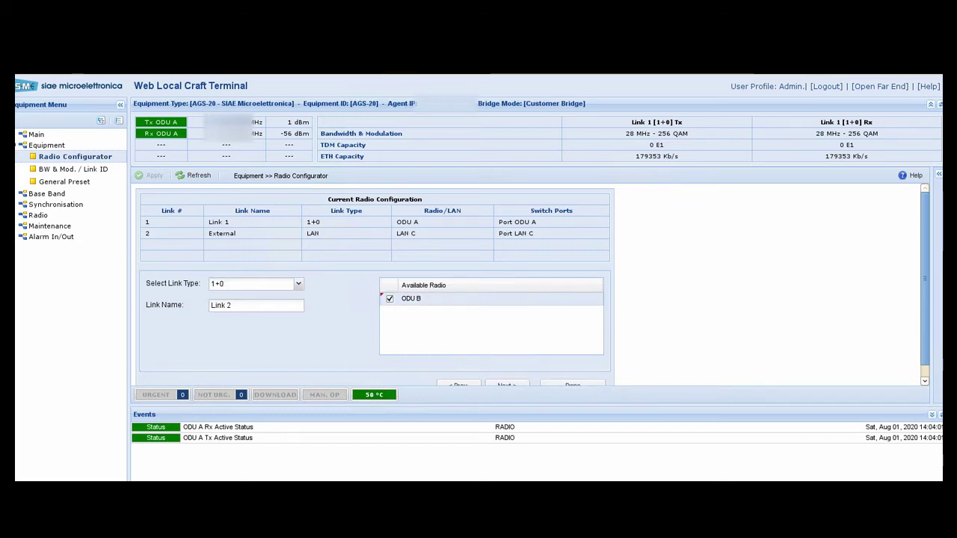
pyautogui.click(507, 384)
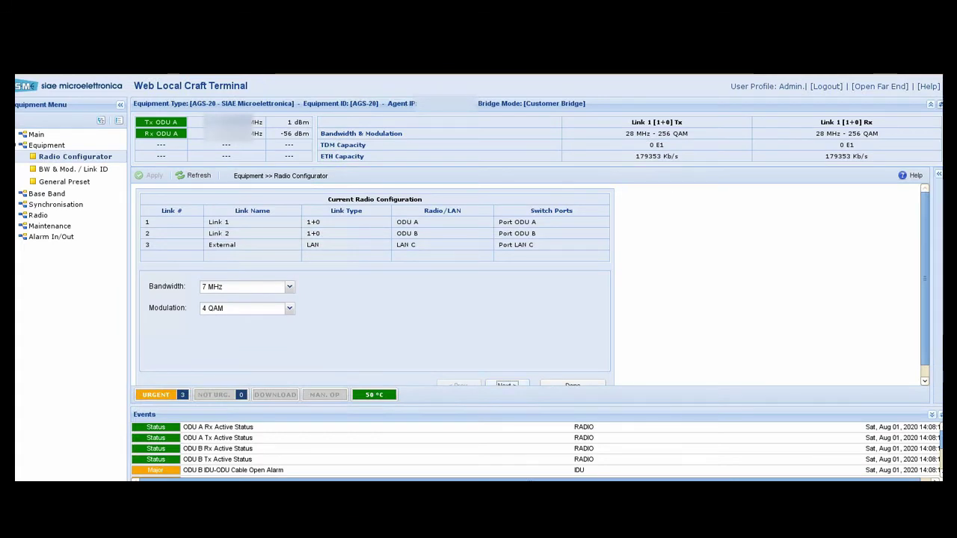
# - Refresh the link status, then check Link 1's and Link 2's bandwidth and modulation (Link 2: 7 MHz, 4 QAM)
pyautogui.click(939, 104)
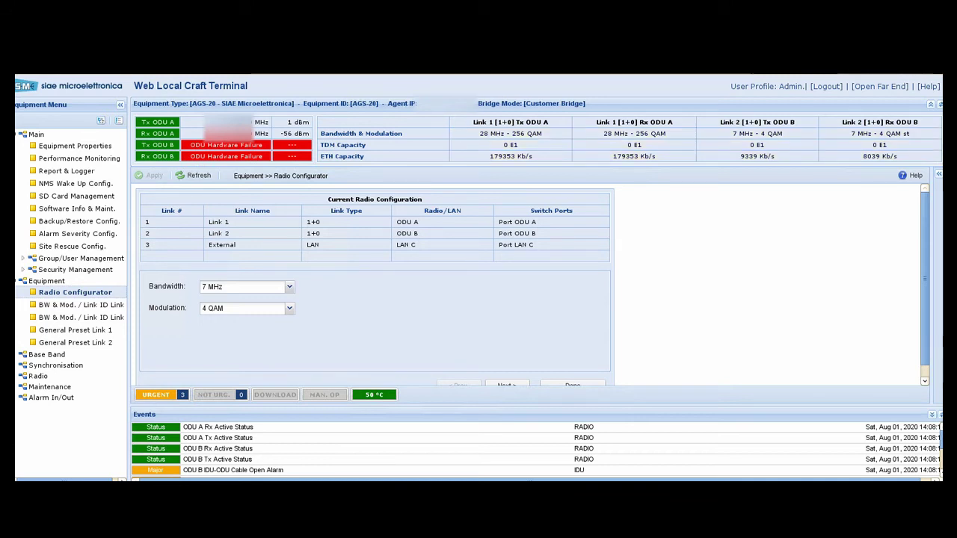
pyautogui.scroll(-1, 374, 284)
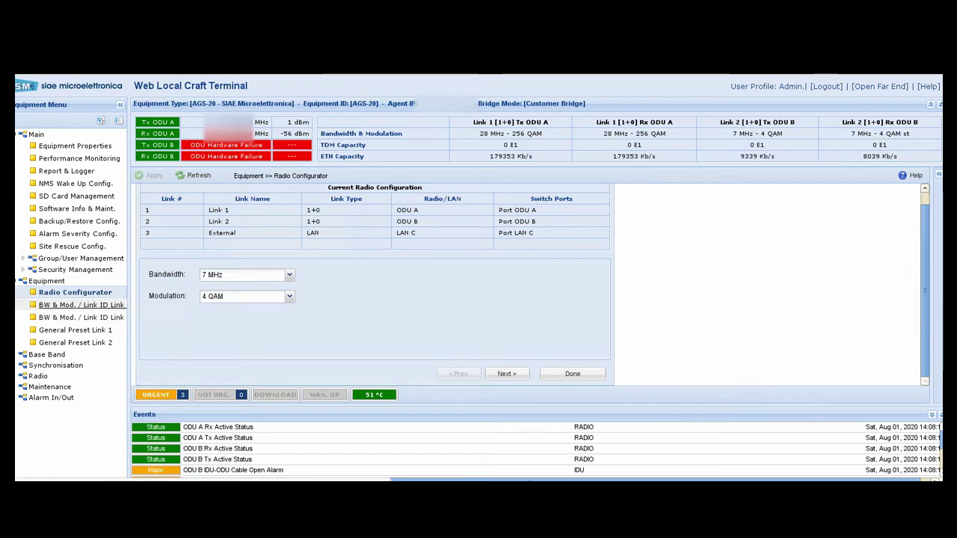
pyautogui.click(81, 305)
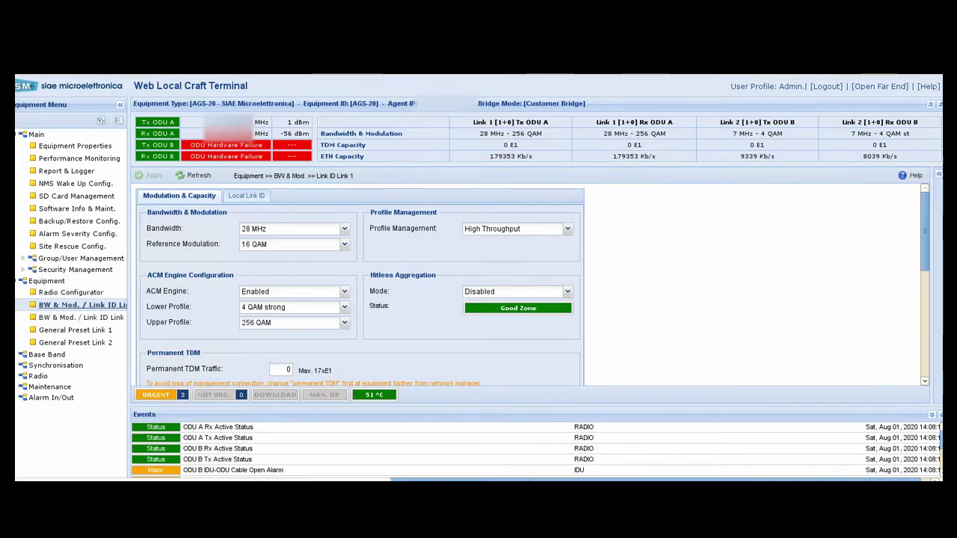
pyautogui.click(79, 317)
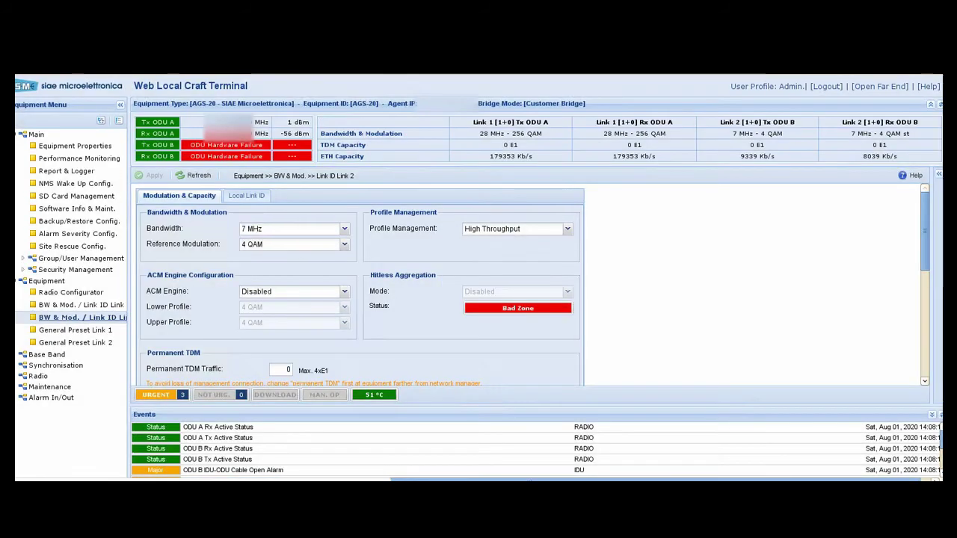
pyautogui.click(70, 293)
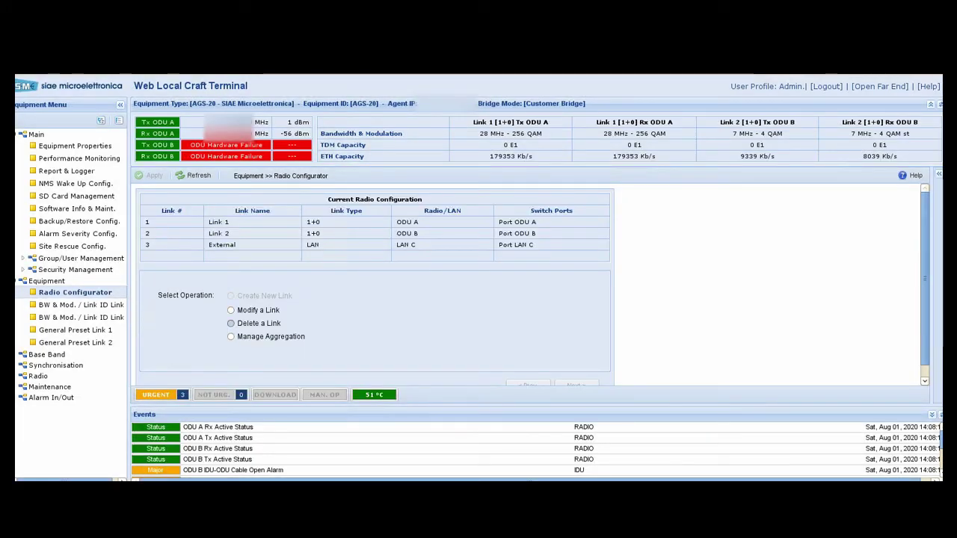
# - Delete Link 2, leaving only Link 1 and the external LAN link
pyautogui.click(231, 323)
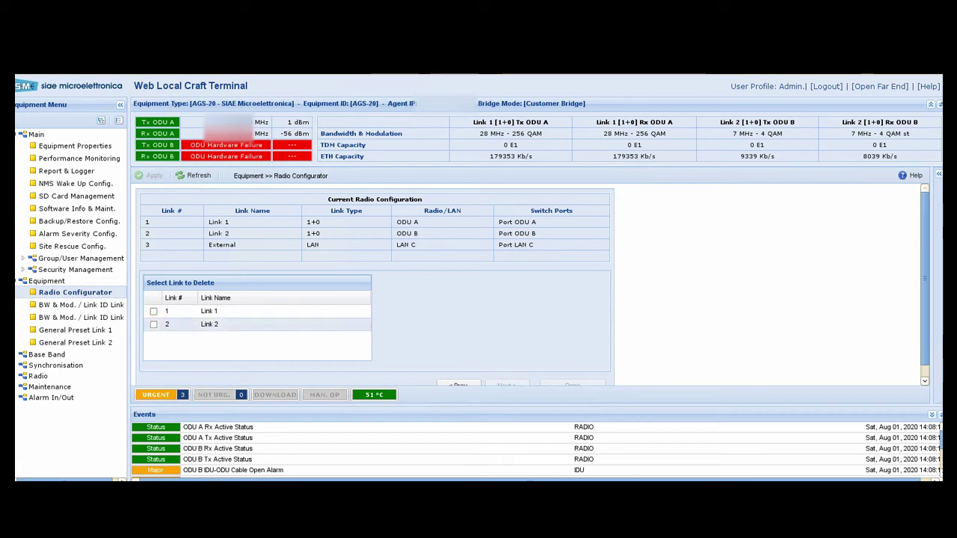
pyautogui.click(153, 324)
pyautogui.click(573, 385)
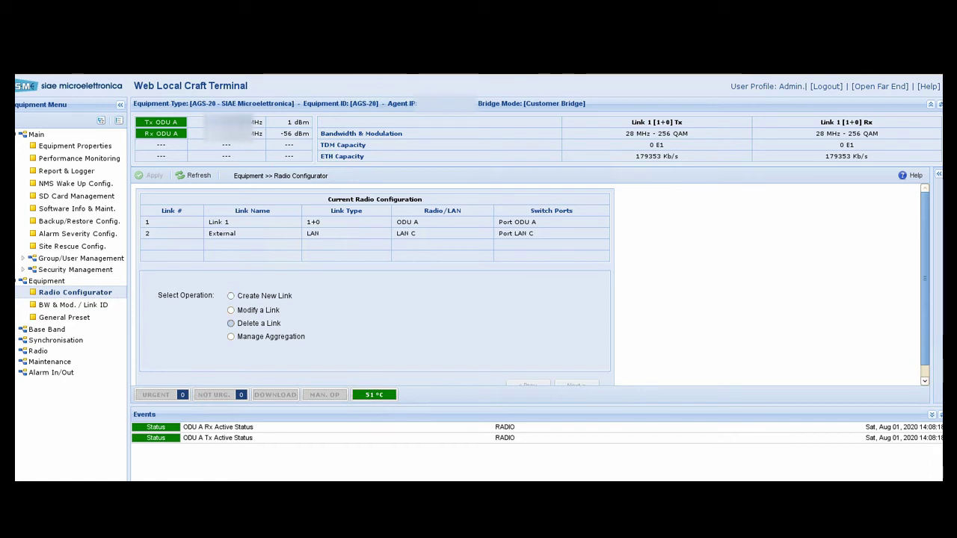
pyautogui.click(231, 310)
# - Change the 1+0 Link 1 to 1+1 HS using ODU A and ODU B, and apply it
pyautogui.click(576, 384)
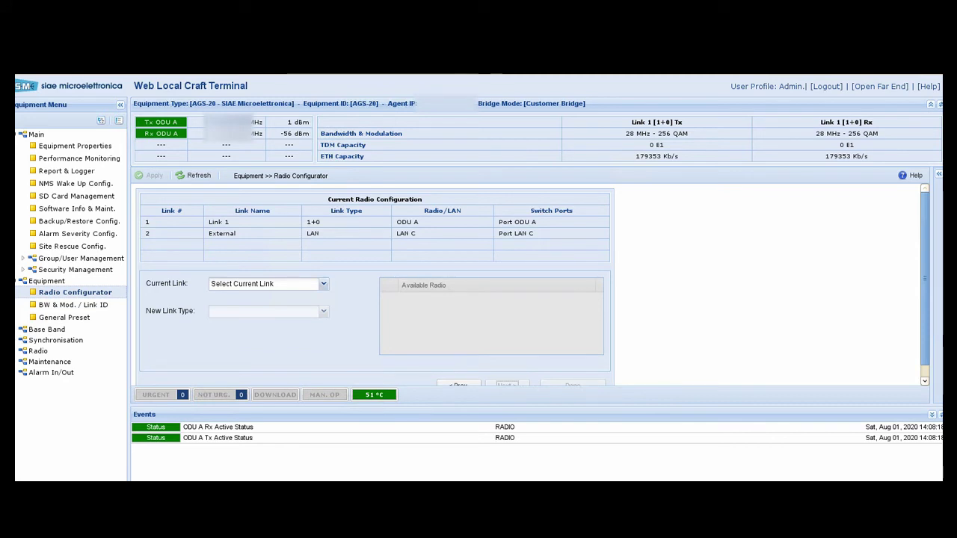
pyautogui.click(275, 284)
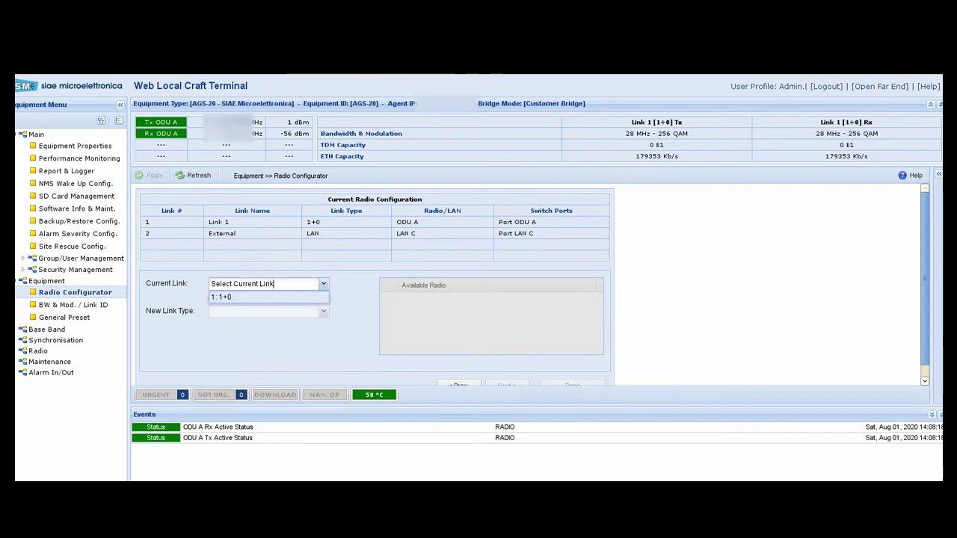
pyautogui.click(223, 297)
pyautogui.click(264, 311)
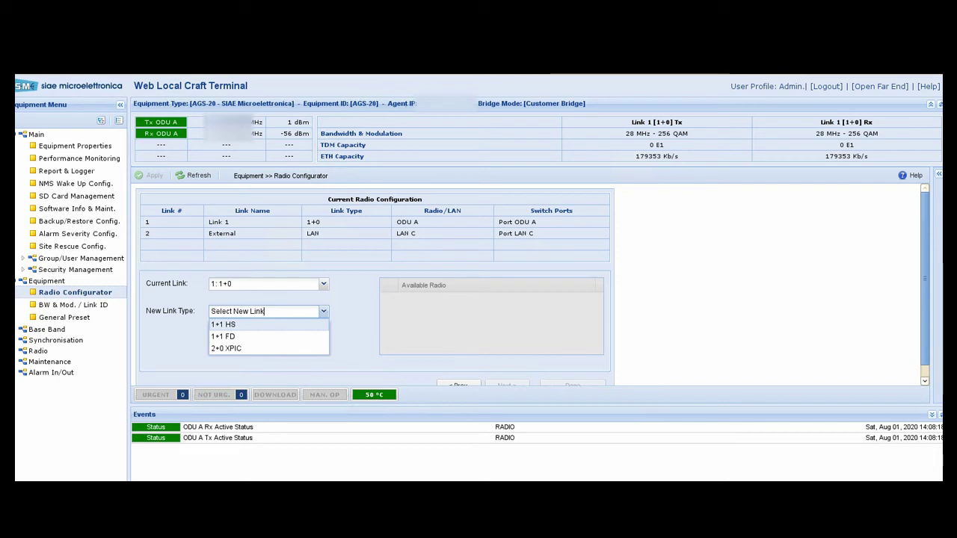
pyautogui.press('Up')
pyautogui.press('Up')
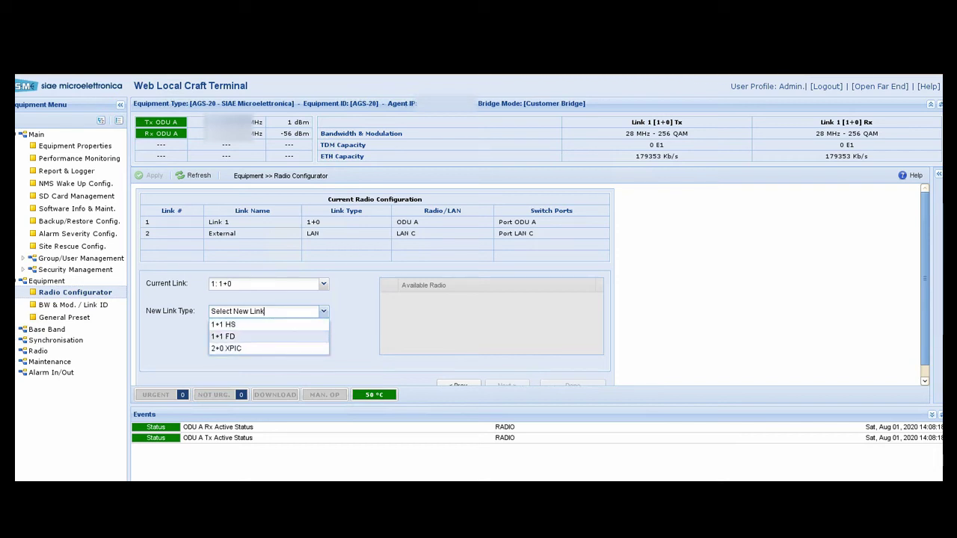
pyautogui.press('Down')
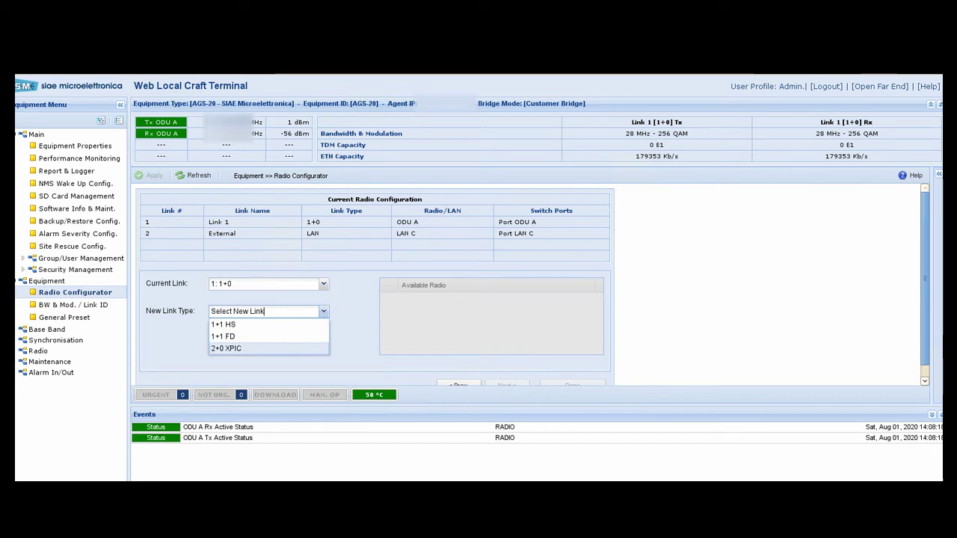
pyautogui.press('Up')
pyautogui.press('Up')
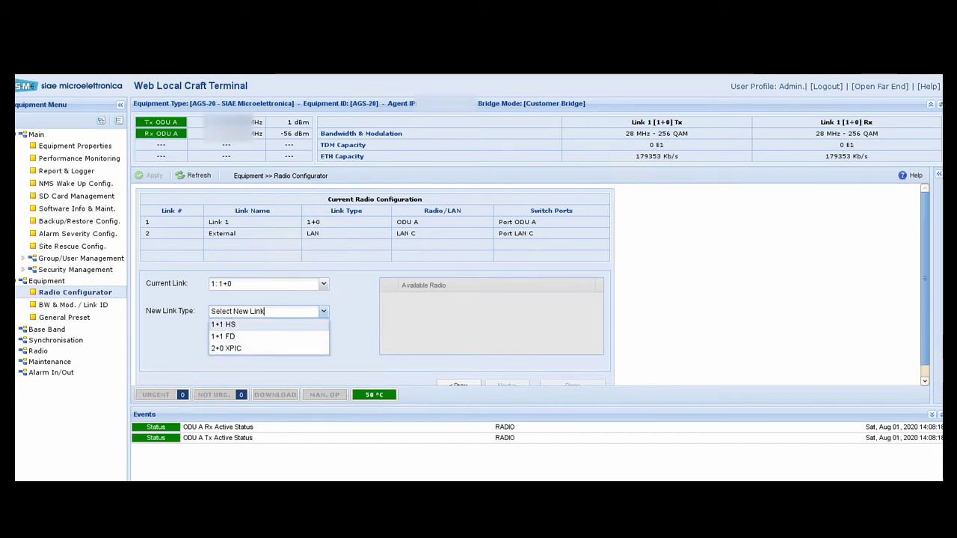
pyautogui.press('Return')
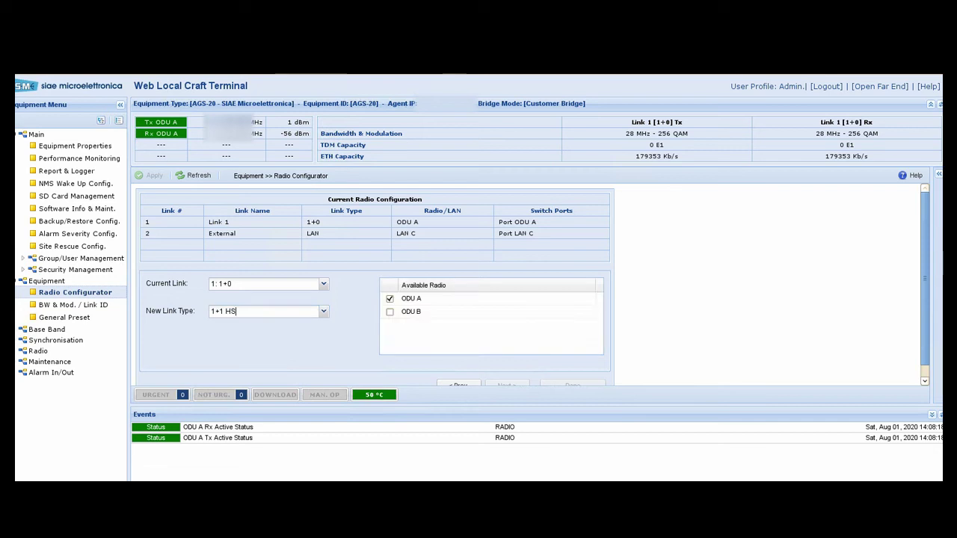
pyautogui.press('space')
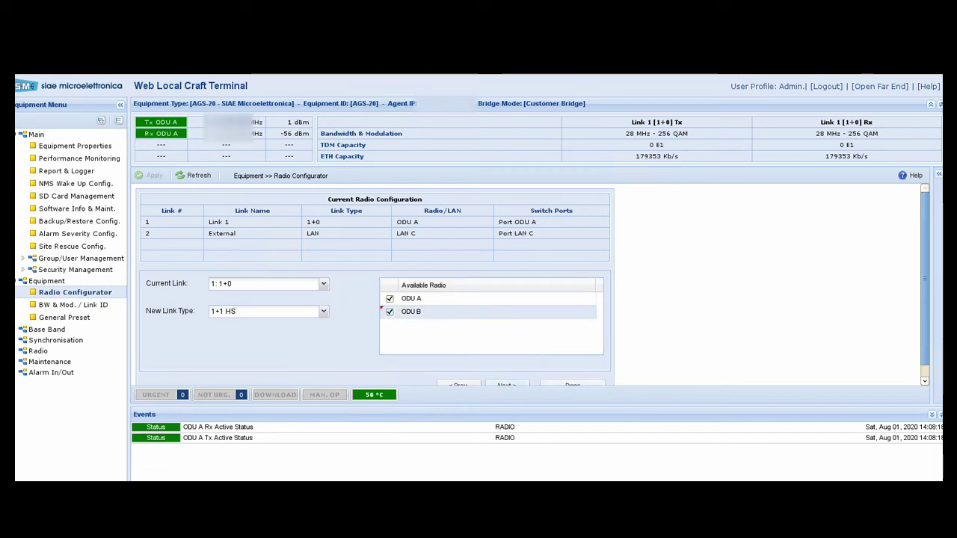
pyautogui.press('Tab')
pyautogui.press('Return')
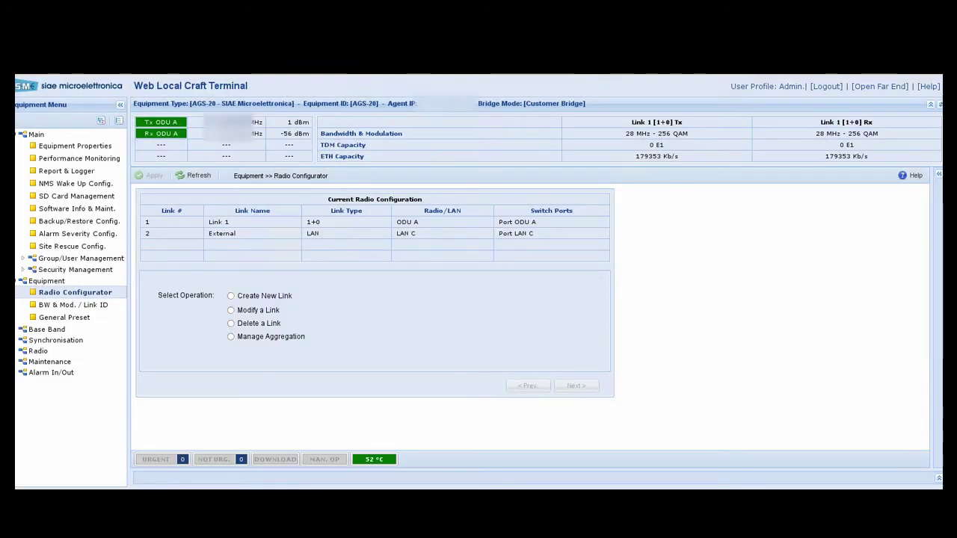
# - View the port aggregation table, then show Link 1's bandwidth and modulation settings
pyautogui.click(231, 336)
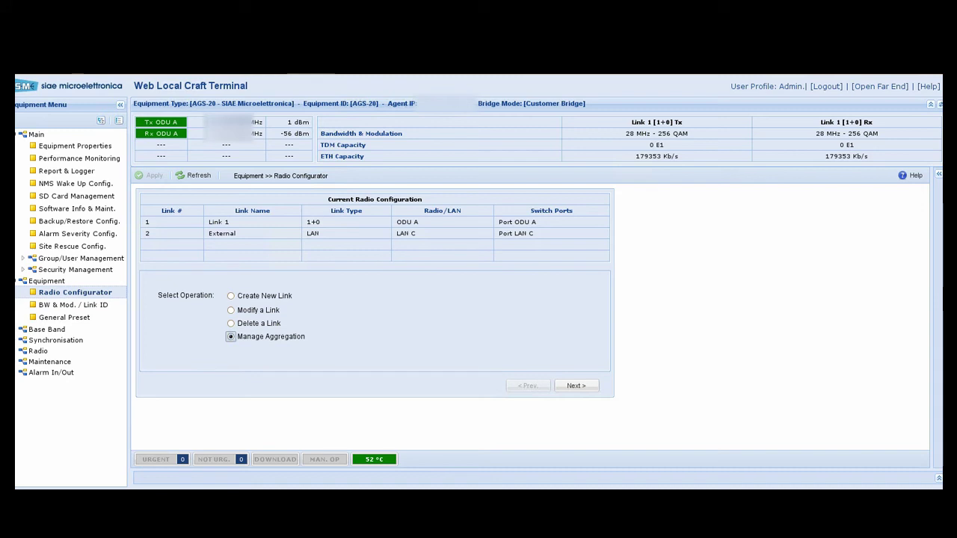
pyautogui.click(576, 385)
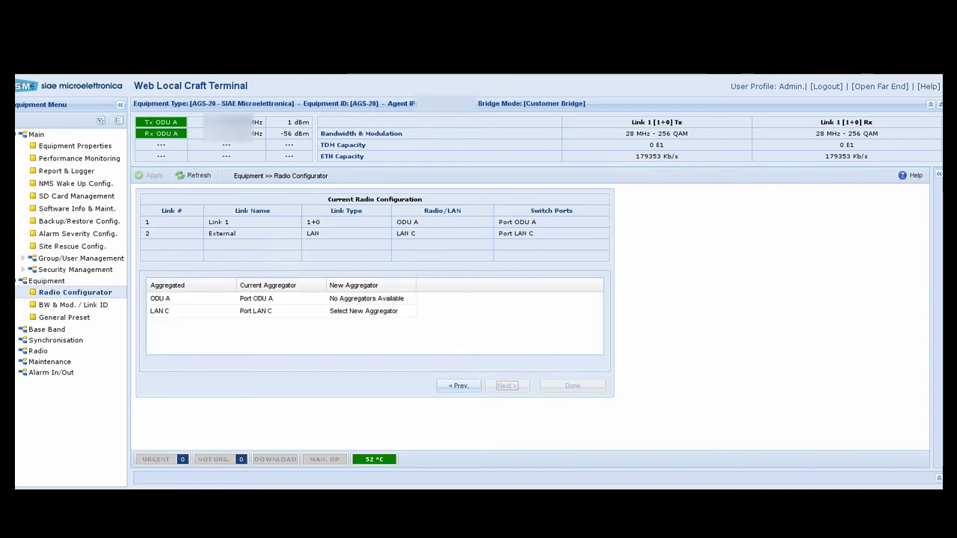
pyautogui.click(459, 385)
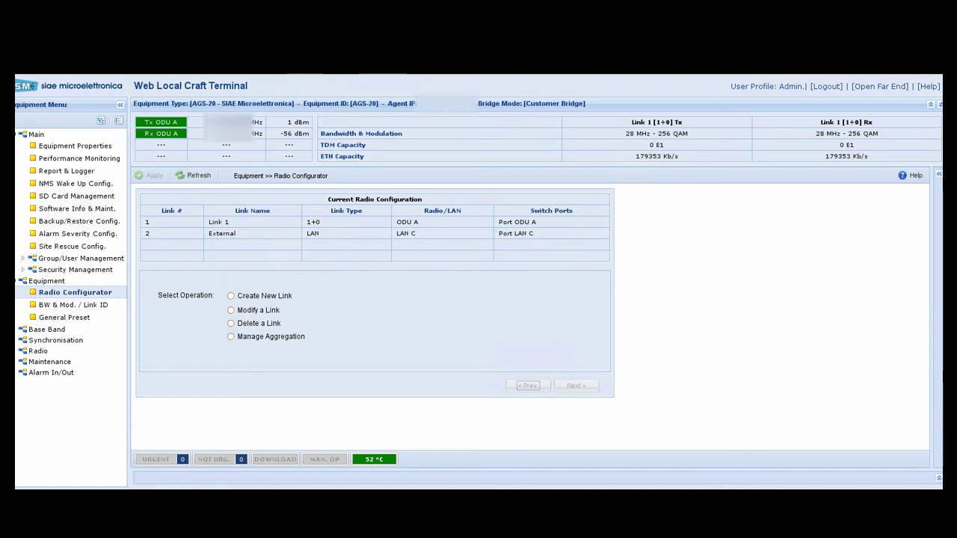
pyautogui.click(73, 305)
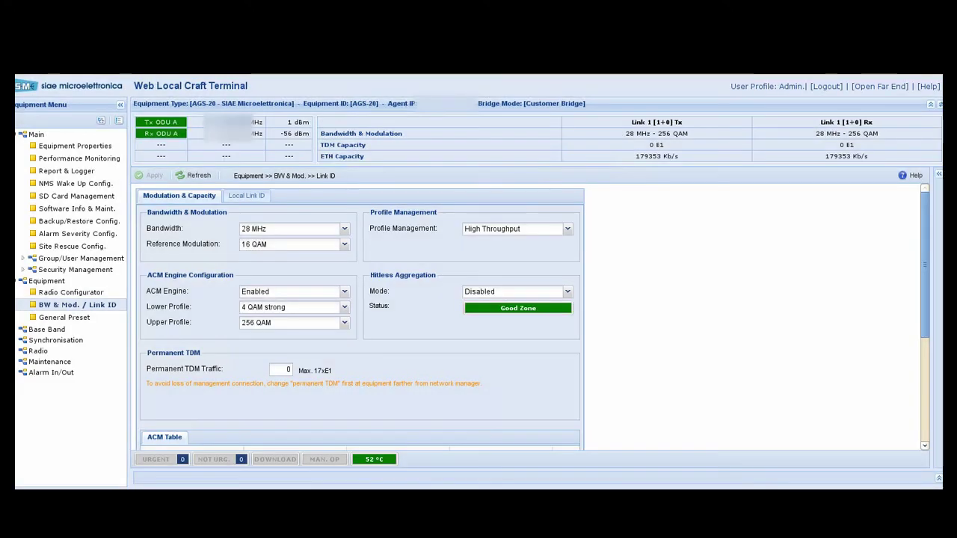
# - Keep Link 1 at 28 MHz, 16 QAM reference modulation, ACM enabled, and show Radio Branch Link 1
pyautogui.click(292, 229)
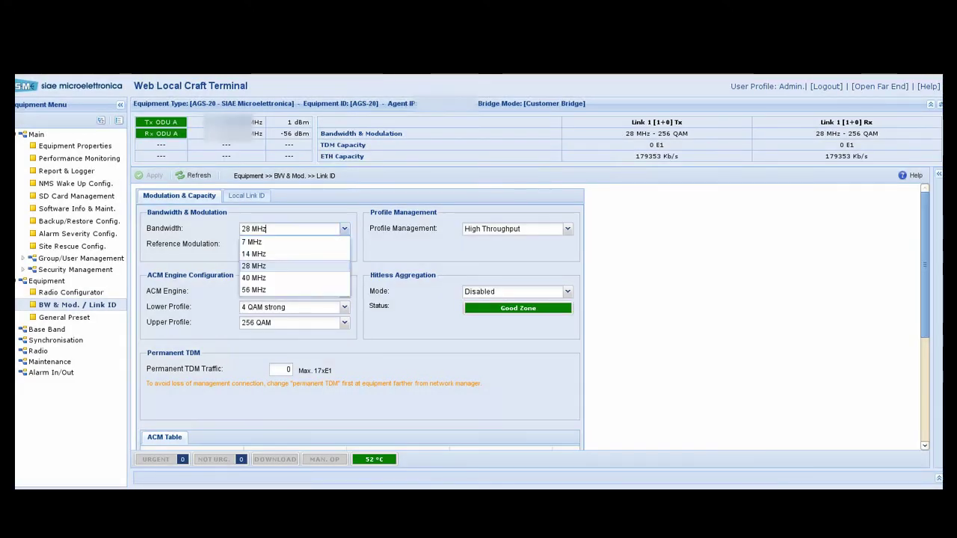
pyautogui.click(291, 229)
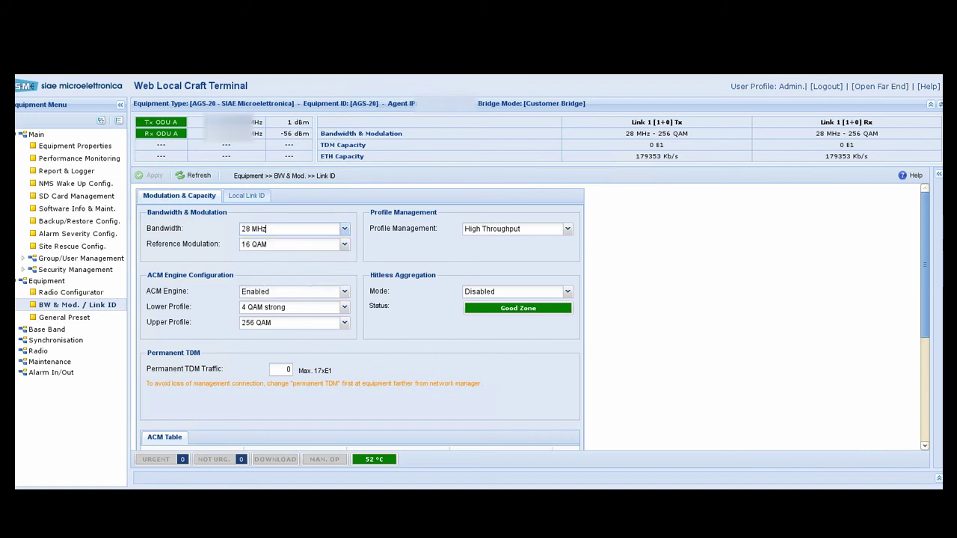
pyautogui.click(292, 244)
pyautogui.press('Escape')
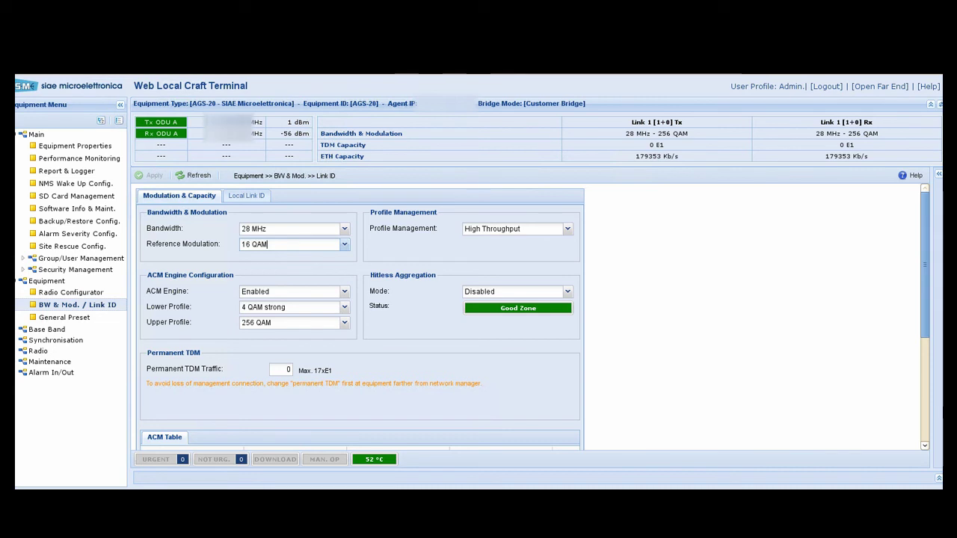
pyautogui.click(291, 290)
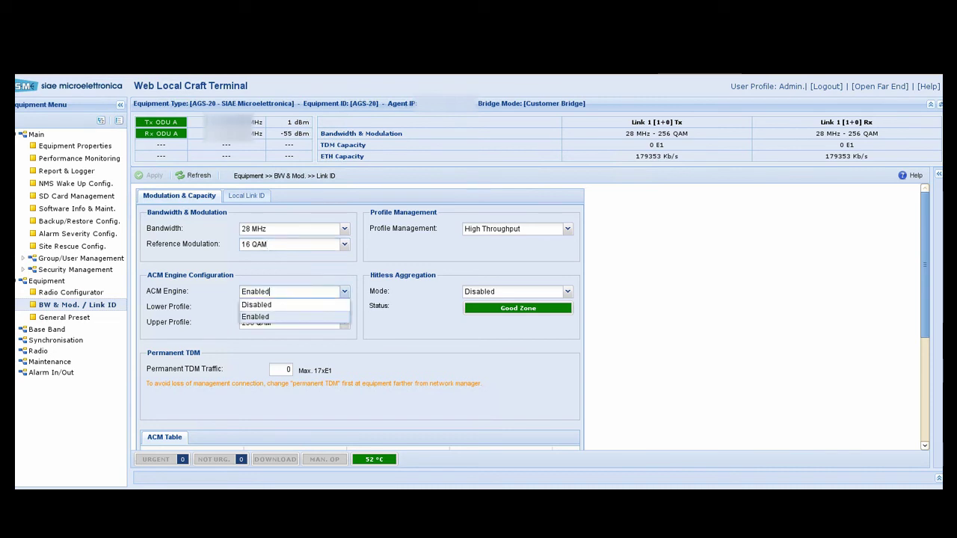
pyautogui.press('Return')
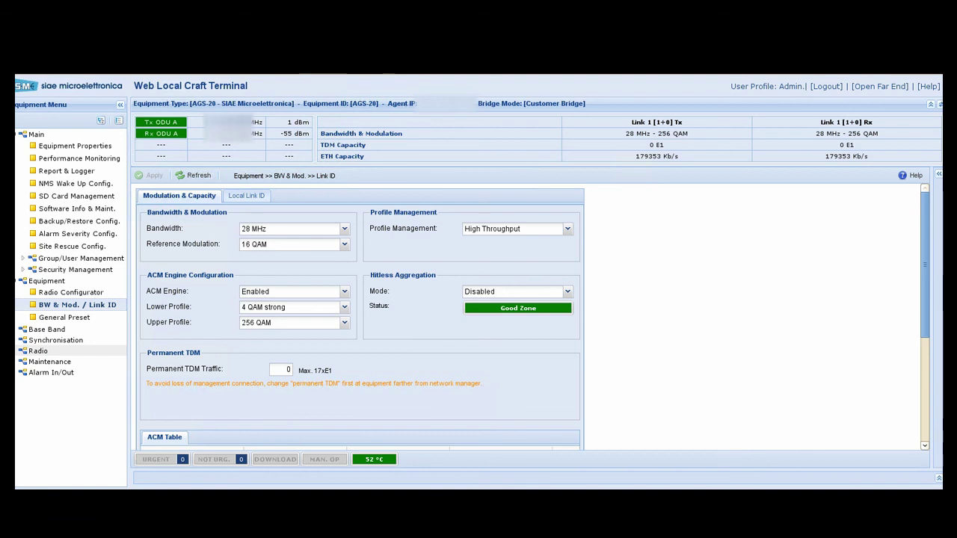
pyautogui.click(37, 351)
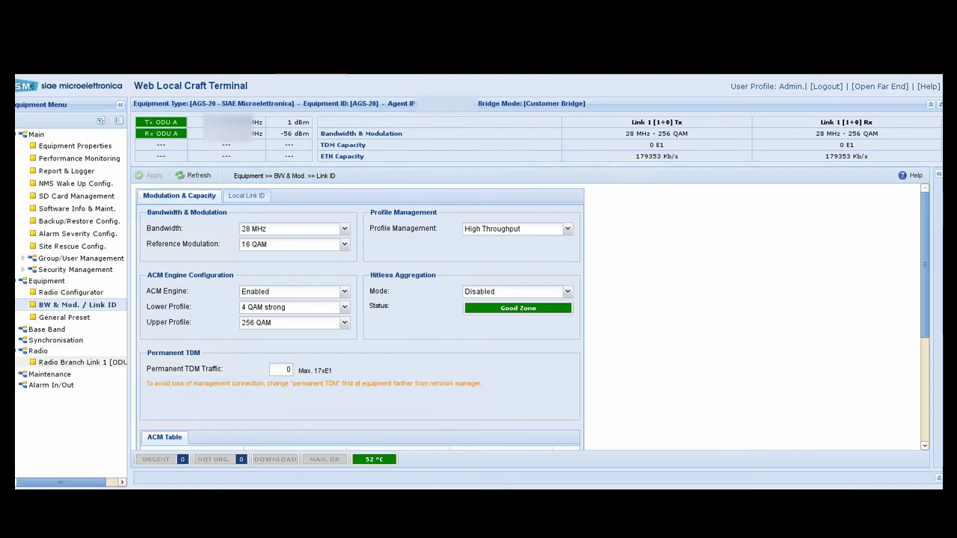
# - Show Radio Branch Link 1's ODU Powers and drag the Max Ptx slider (currently 1 dBm)
pyautogui.click(82, 362)
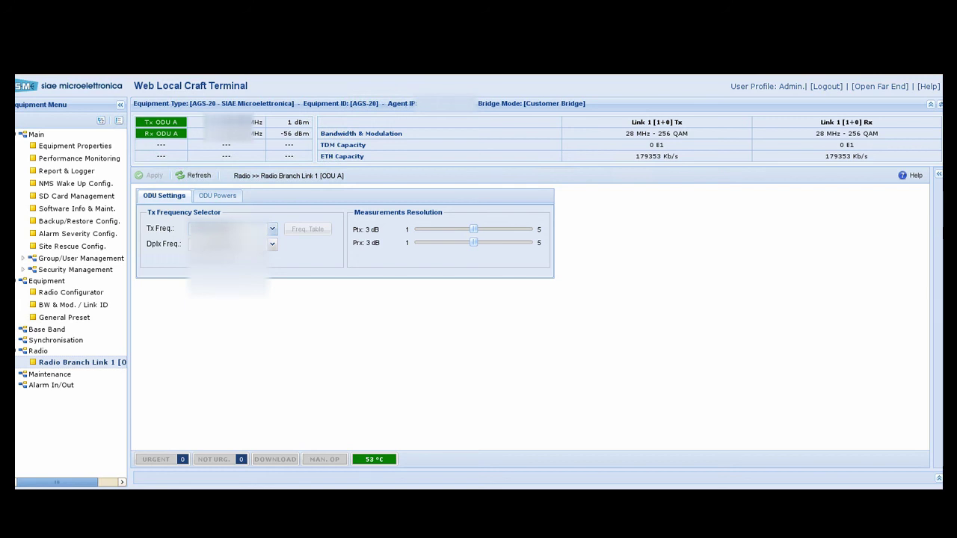
pyautogui.click(217, 195)
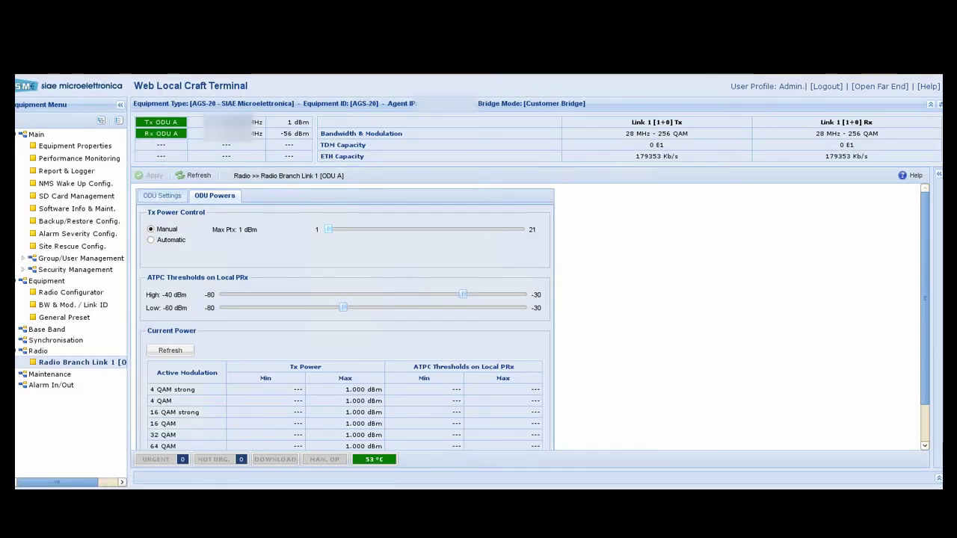
pyautogui.moveTo(327, 229)
pyautogui.mouseDown()
pyautogui.moveTo(386, 229)
pyautogui.moveTo(327, 229)
pyautogui.mouseUp()
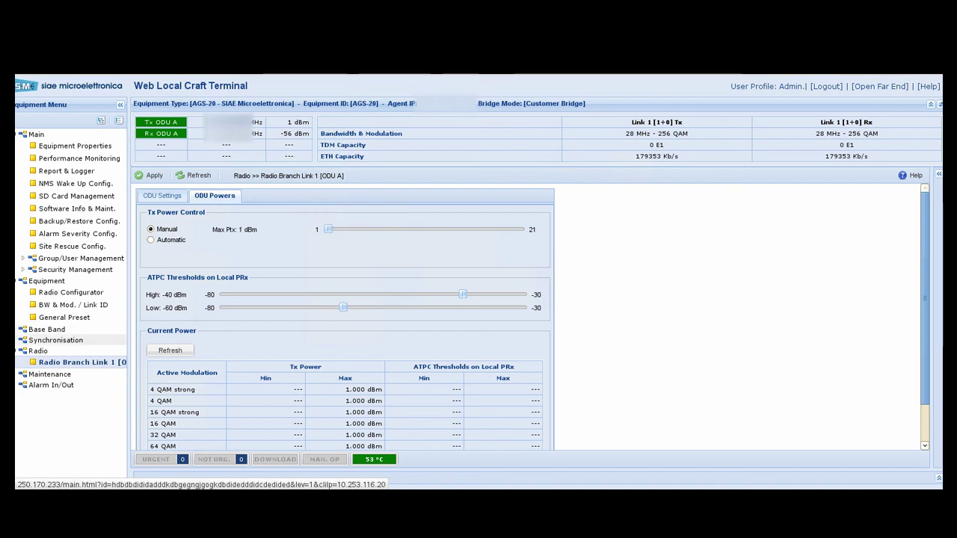